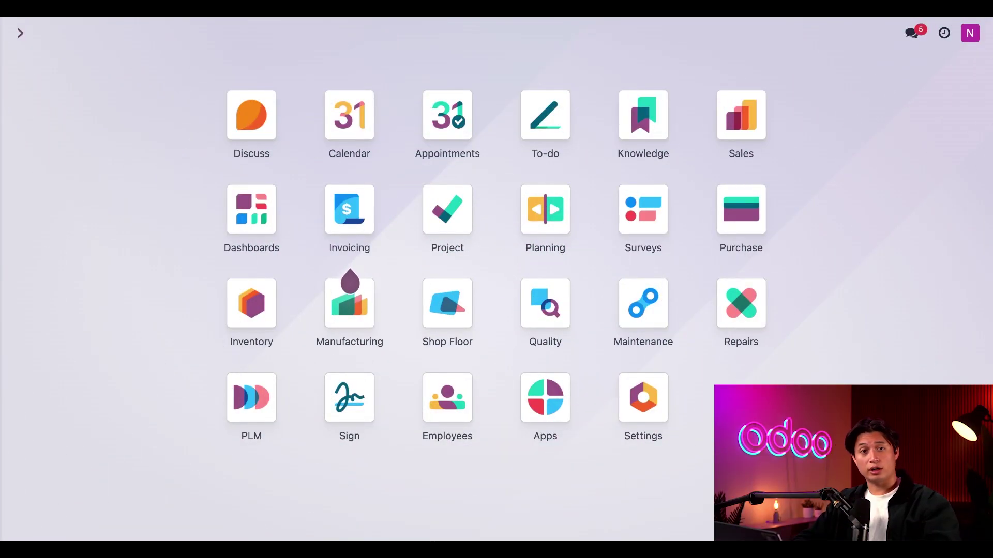
Unarchive the Replenish on Order (MTO) route from the archived Inventory routes.
left_click(263, 312)
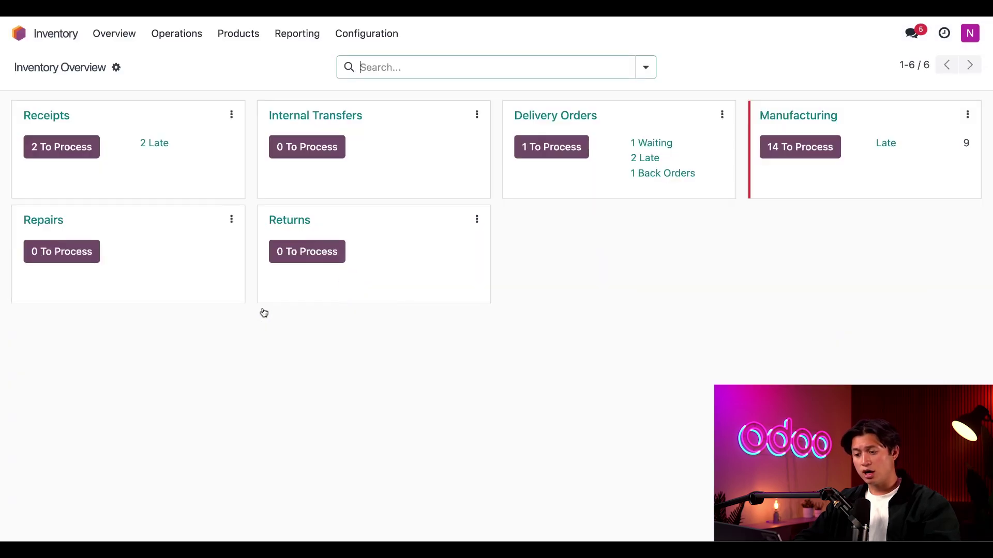
left_click(376, 39)
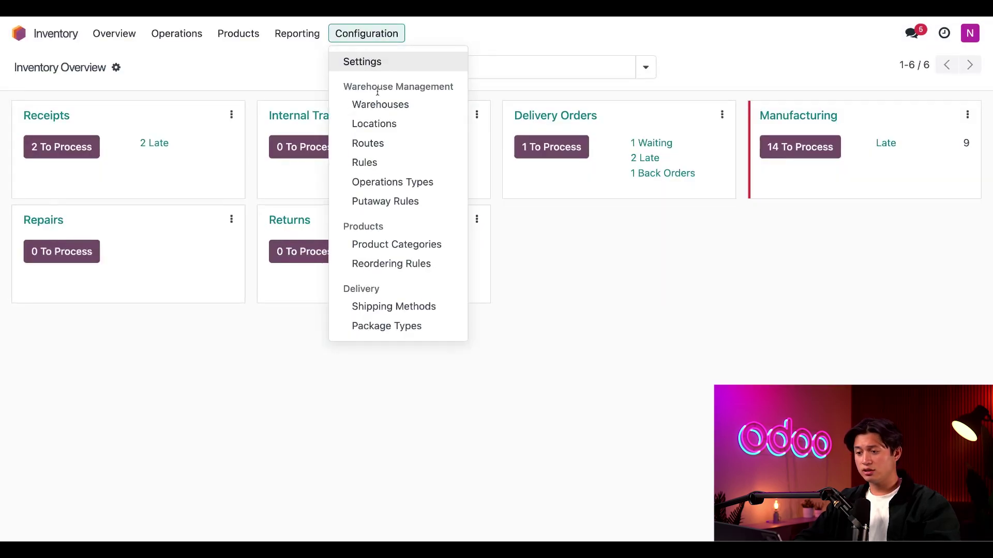
left_click(378, 150)
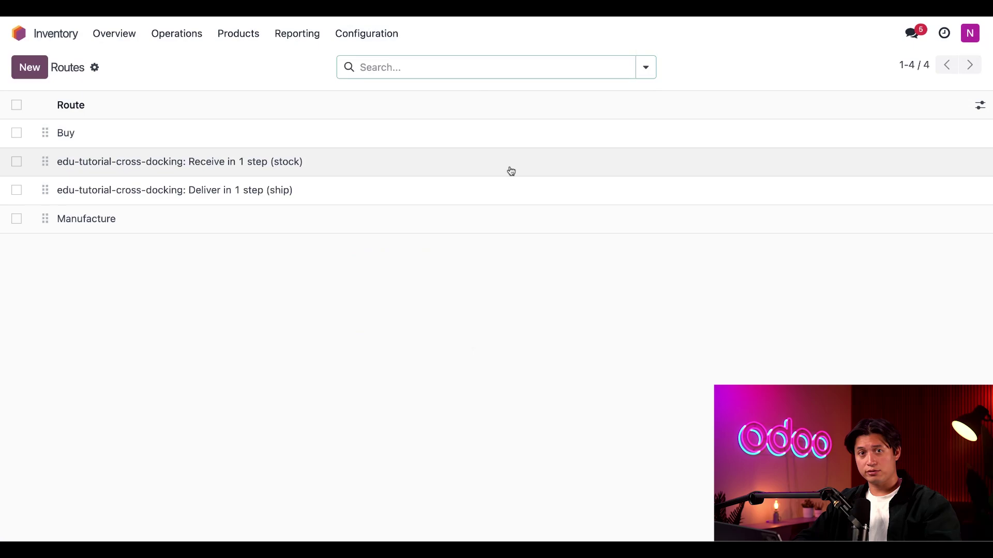
left_click(645, 71)
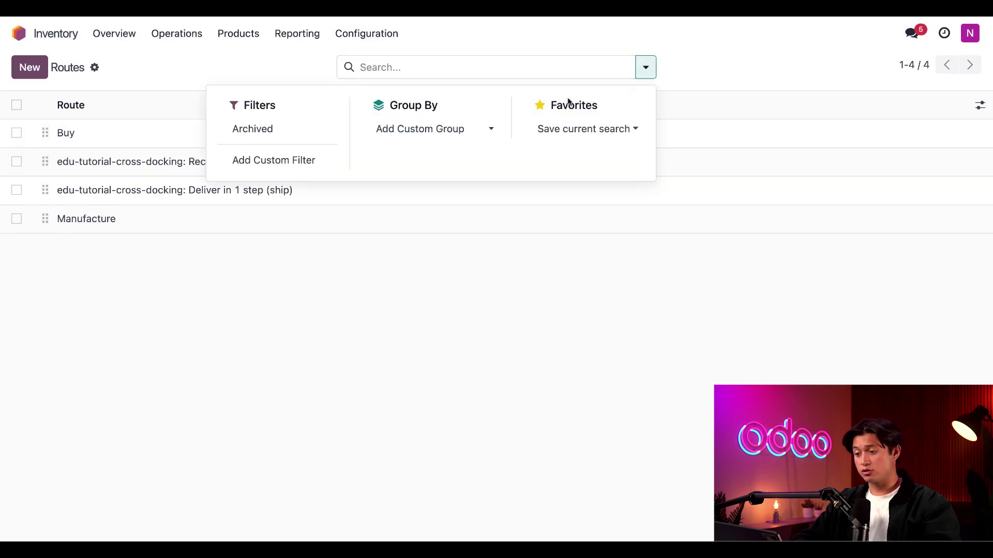
left_click(311, 139)
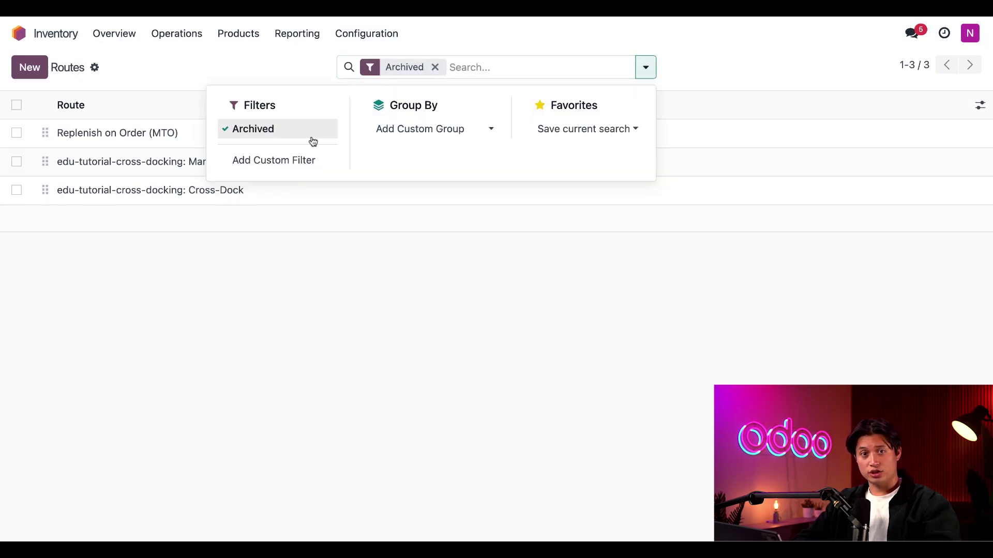
left_click(346, 337)
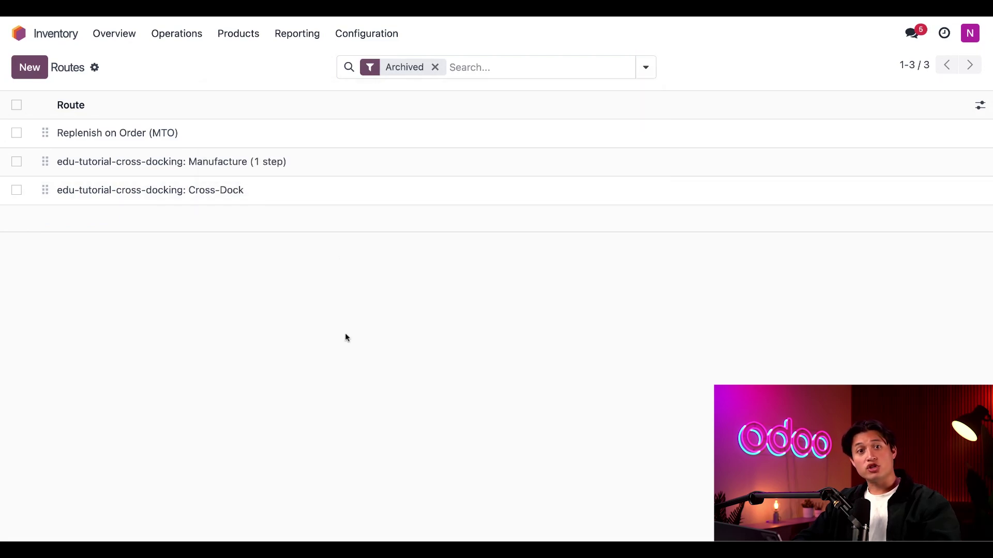
left_click(16, 133)
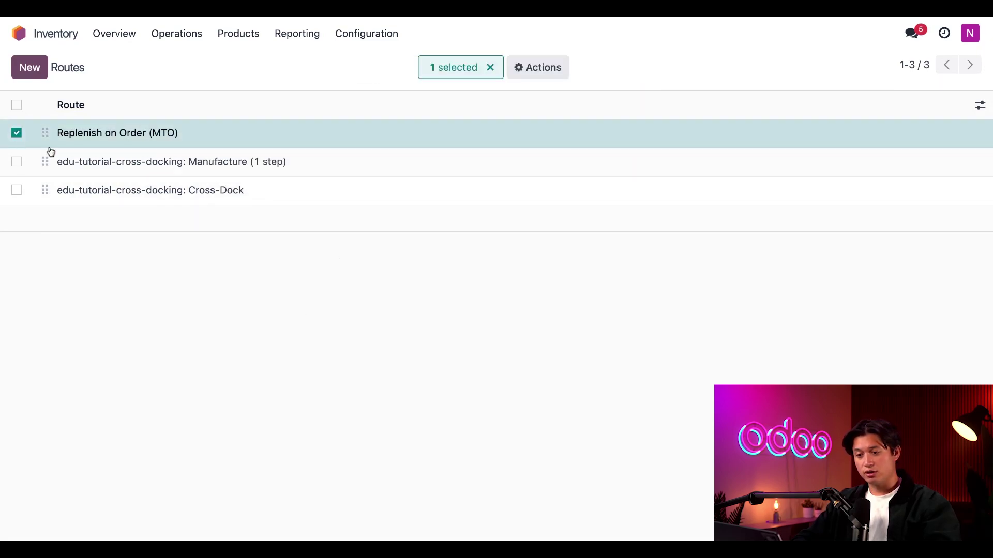
left_click(538, 68)
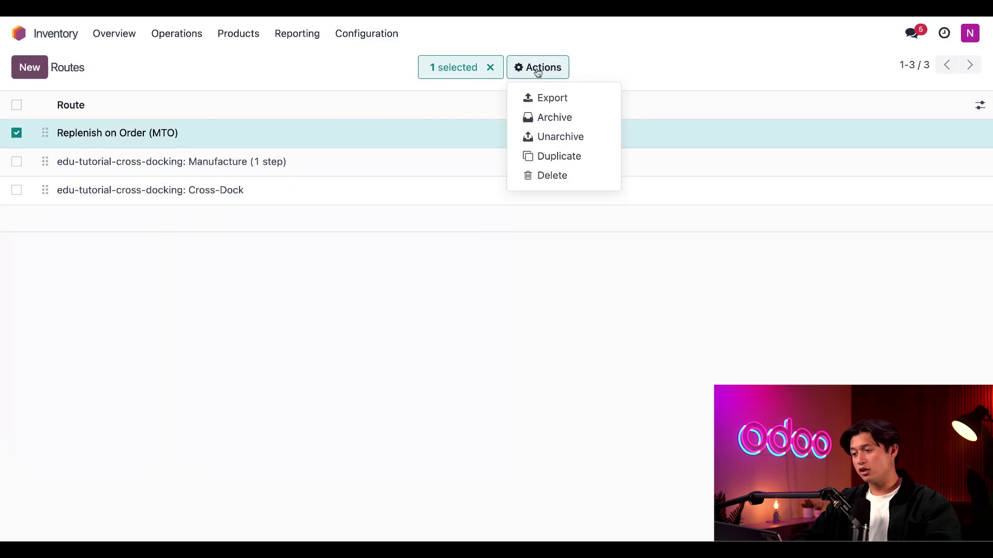
left_click(566, 140)
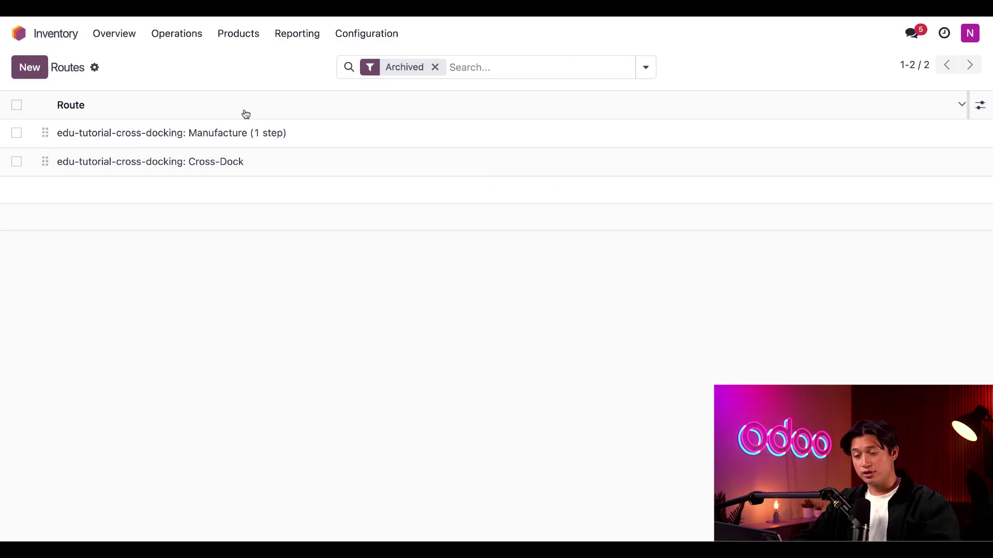
Check the Dresser product's Inventory tab routes, MTO and Manufacture enabled, and its More links.
left_click(242, 36)
left_click(252, 61)
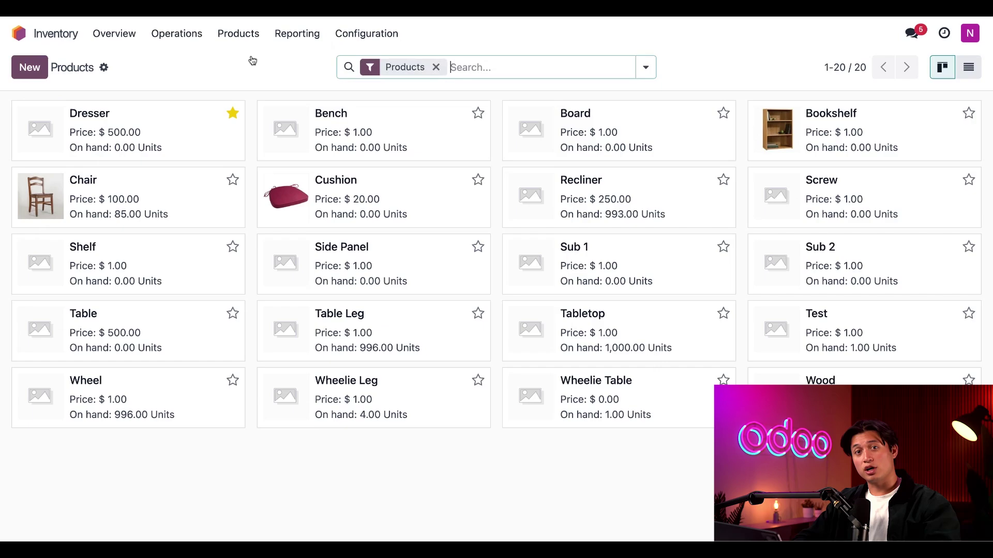
left_click(170, 135)
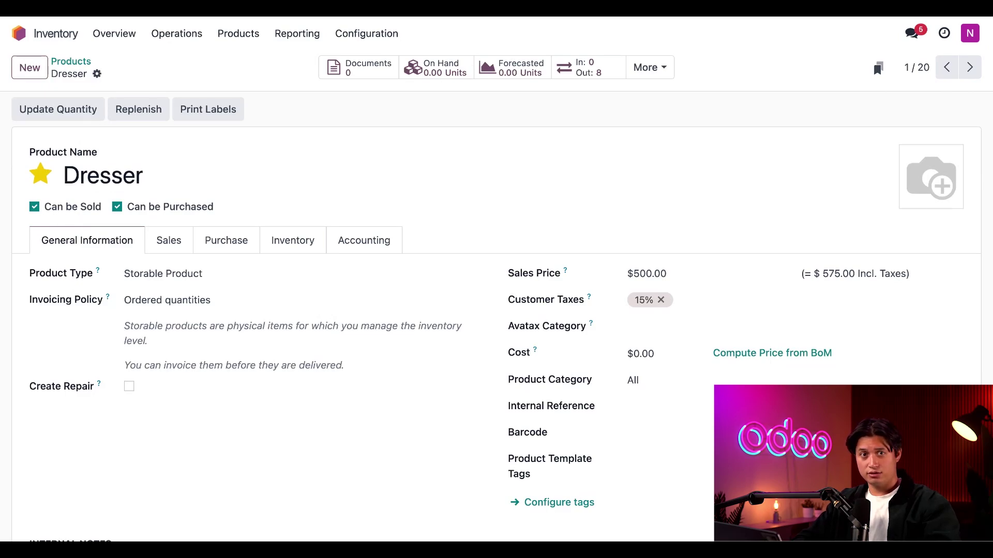
left_click(294, 246)
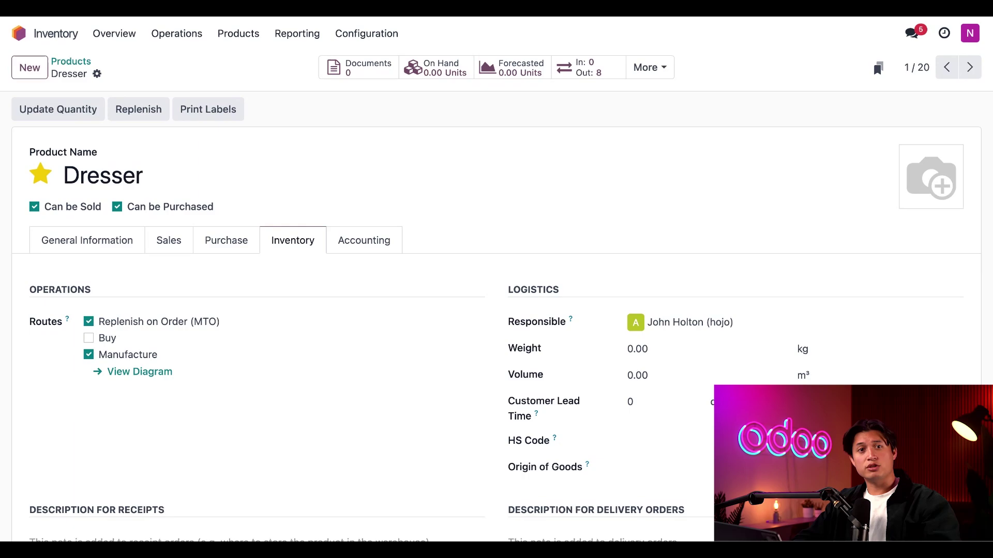
left_click(651, 74)
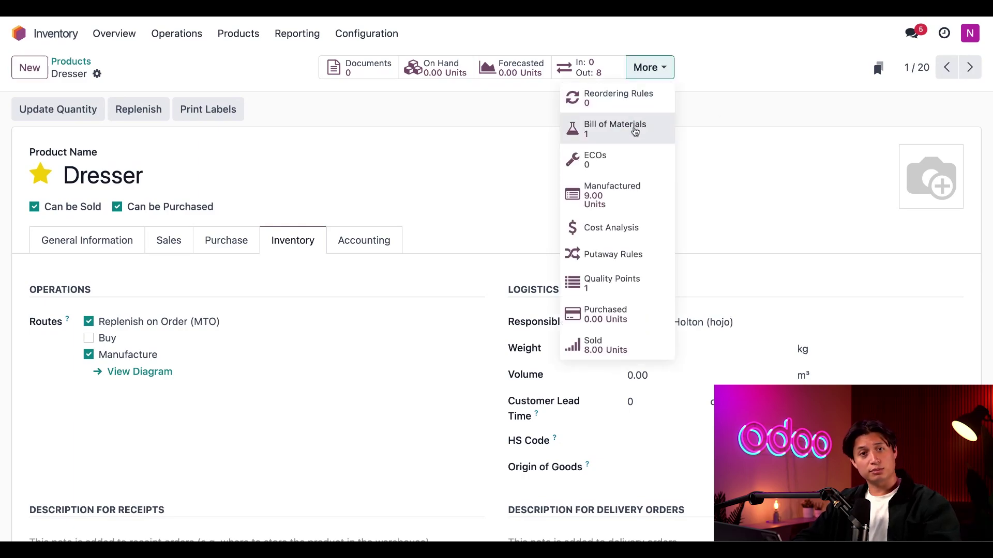
left_click(445, 33)
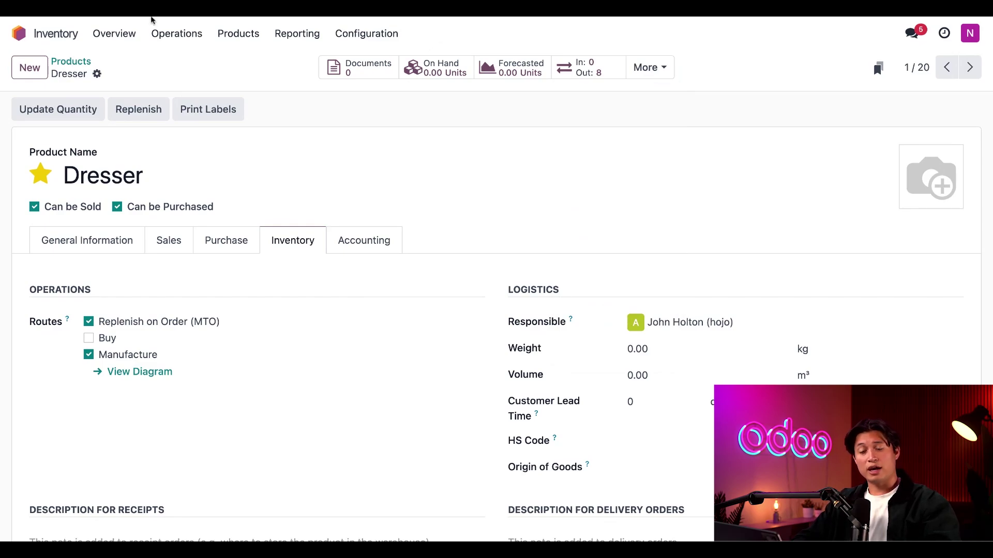
Quote one Dresser at 500.00 for the customer and confirm it as sales order S00057.
left_click(18, 33)
left_click(734, 122)
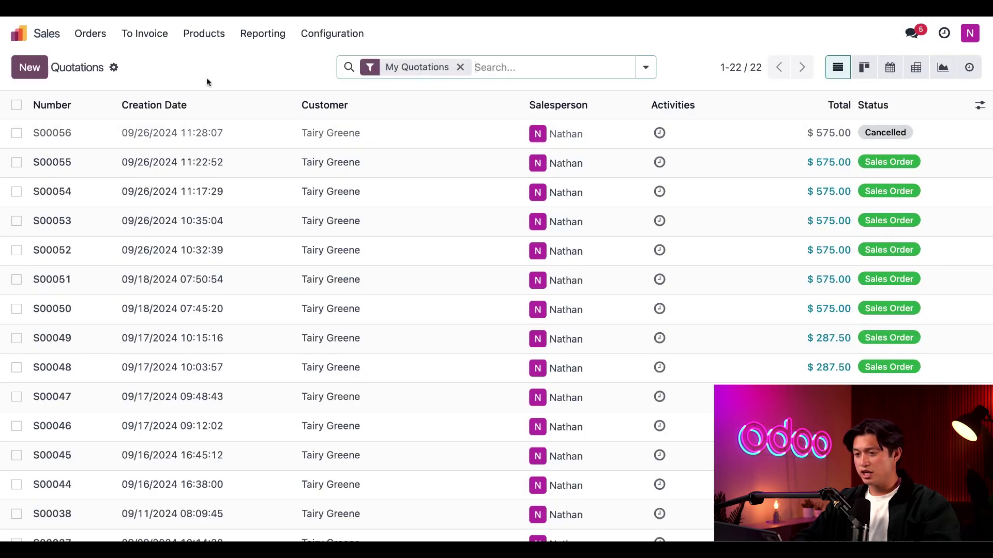
left_click(31, 70)
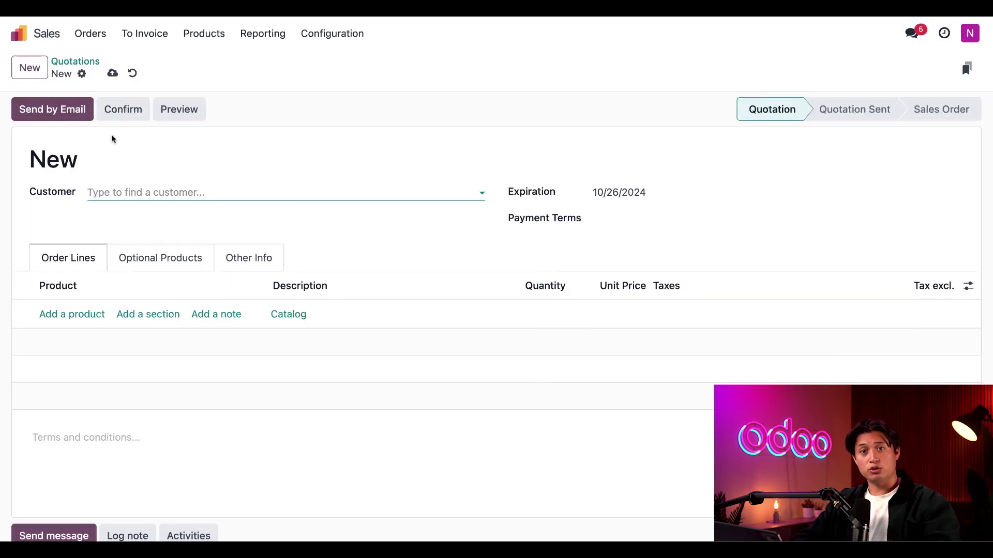
left_click(172, 193)
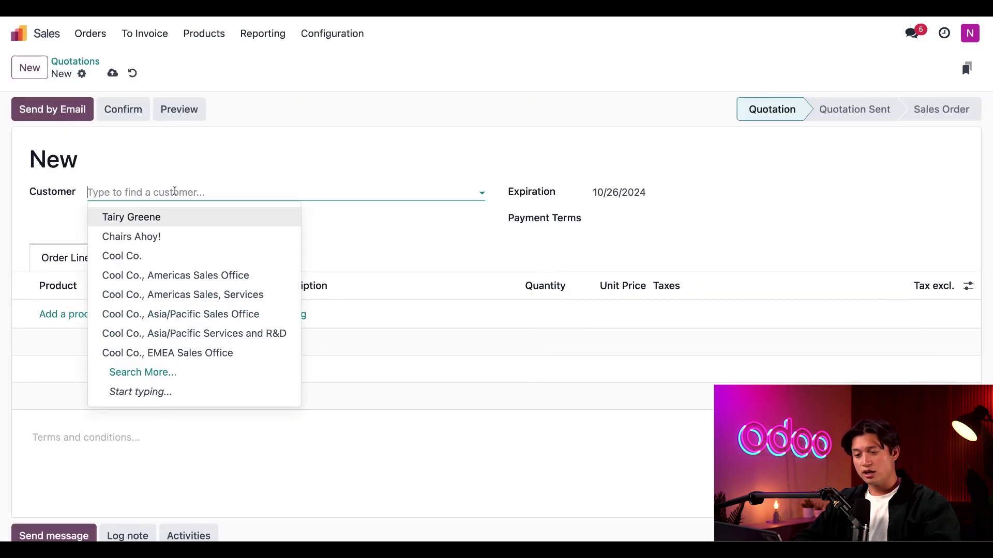
left_click(172, 219)
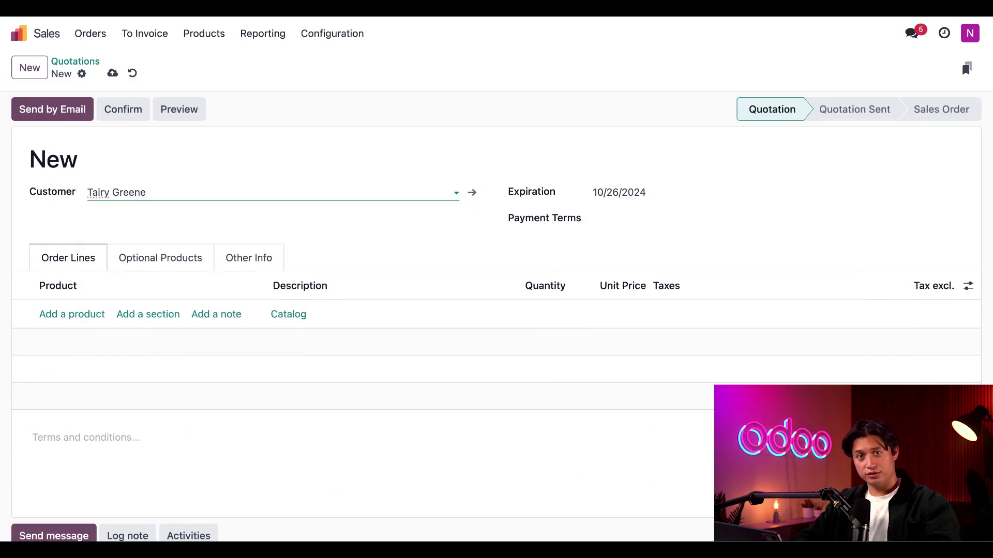
left_click(72, 317)
left_click(88, 337)
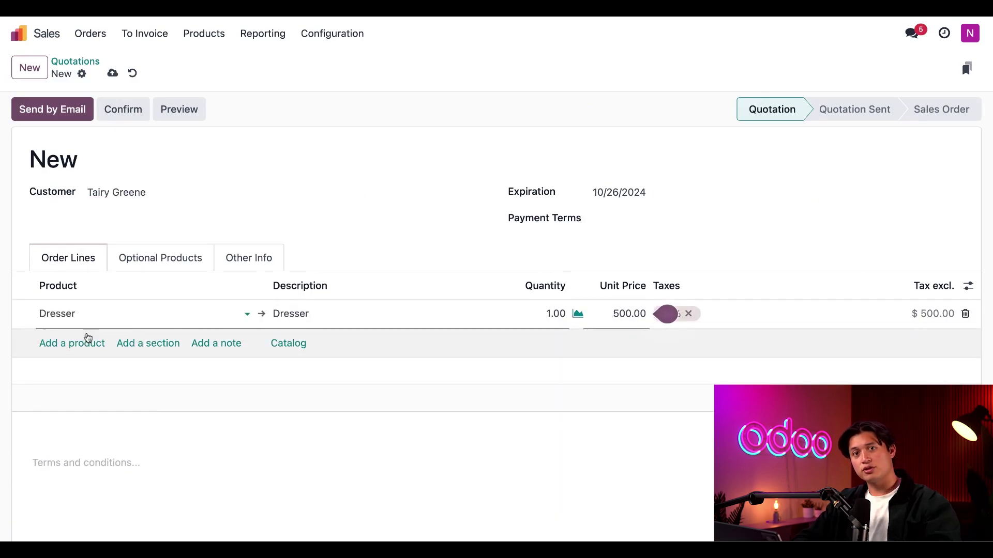
left_click(127, 110)
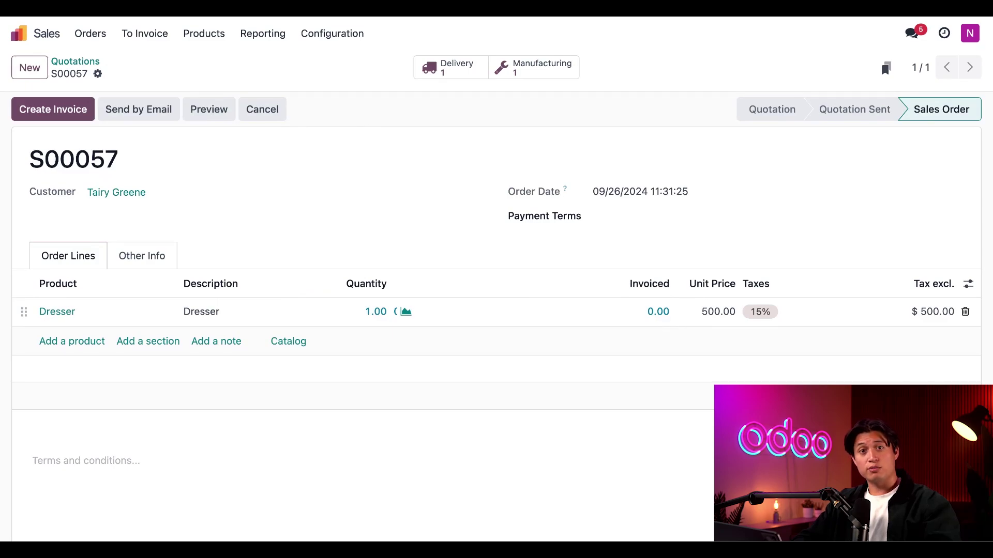
Produce all of manufacturing order WH/MO/00076, consuming 15.00 Wood, and return to S00057.
left_click(554, 76)
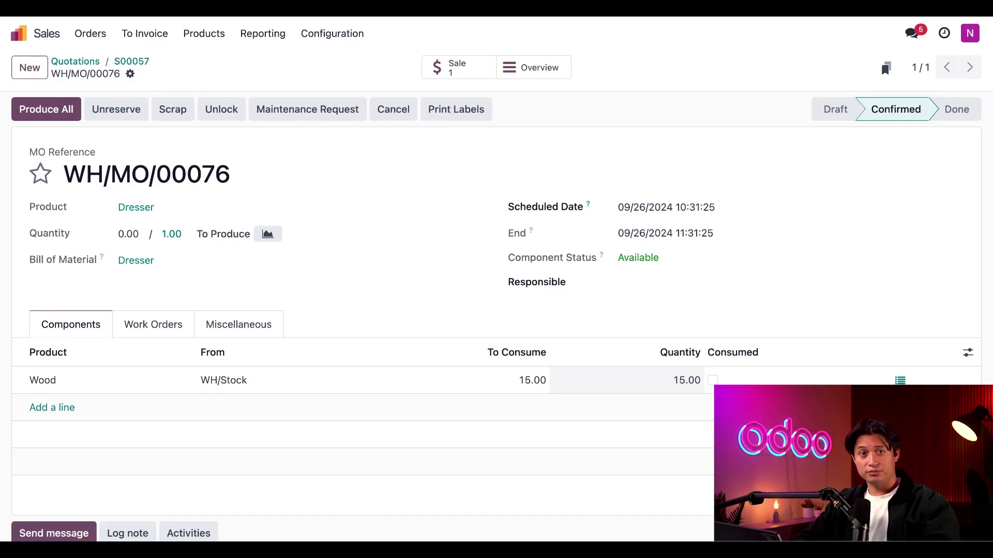
left_click(61, 110)
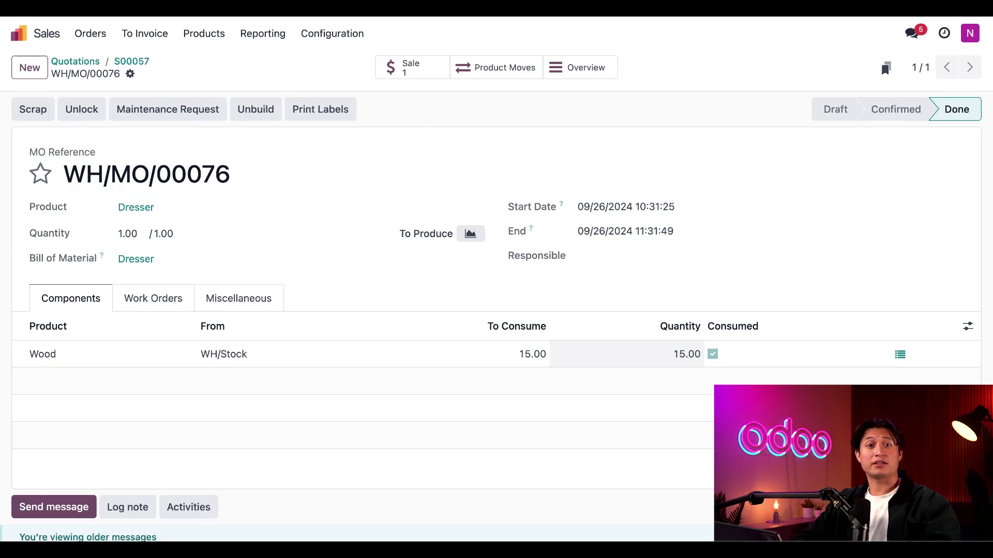
left_click(425, 75)
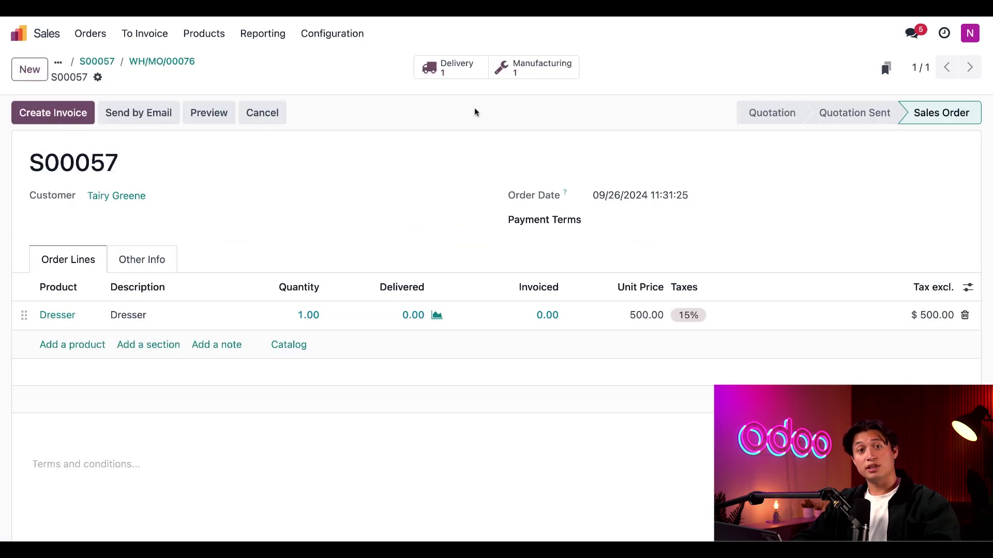
Validate delivery WH/OUT/00059, shipping 1.00 Dresser from WH/Stock.
left_click(463, 72)
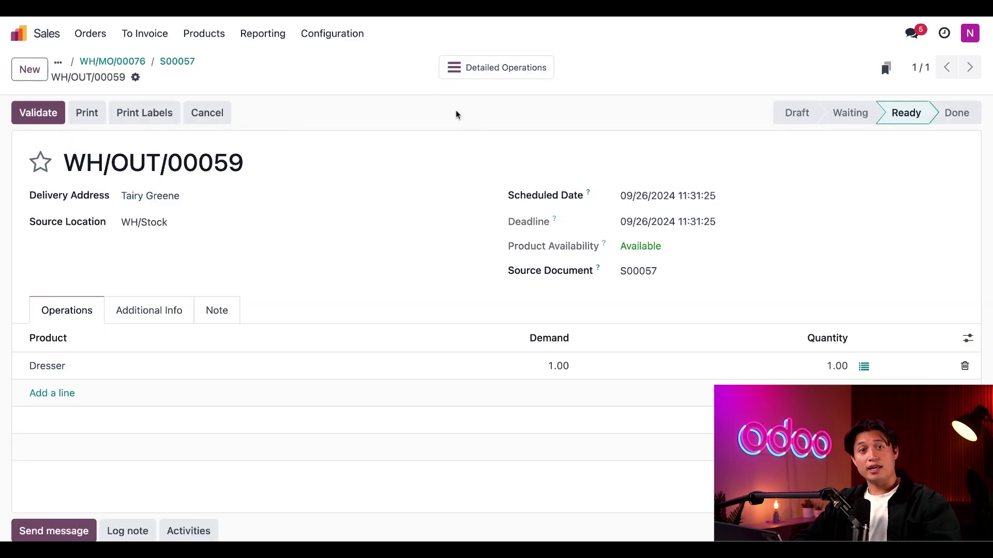
left_click(46, 117)
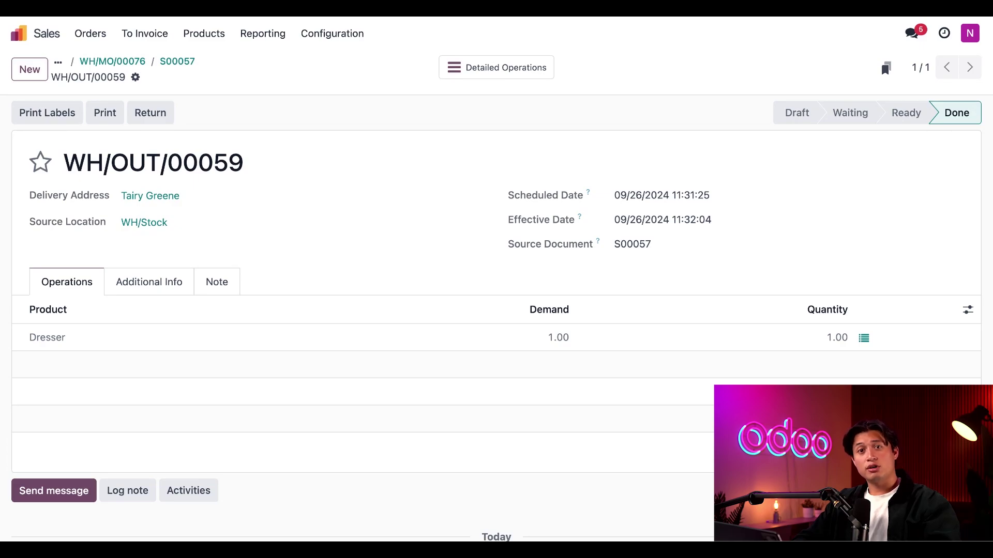
Uncheck the Replenish on Order (MTO) route on the Dresser and open its reordering rules.
left_click(205, 33)
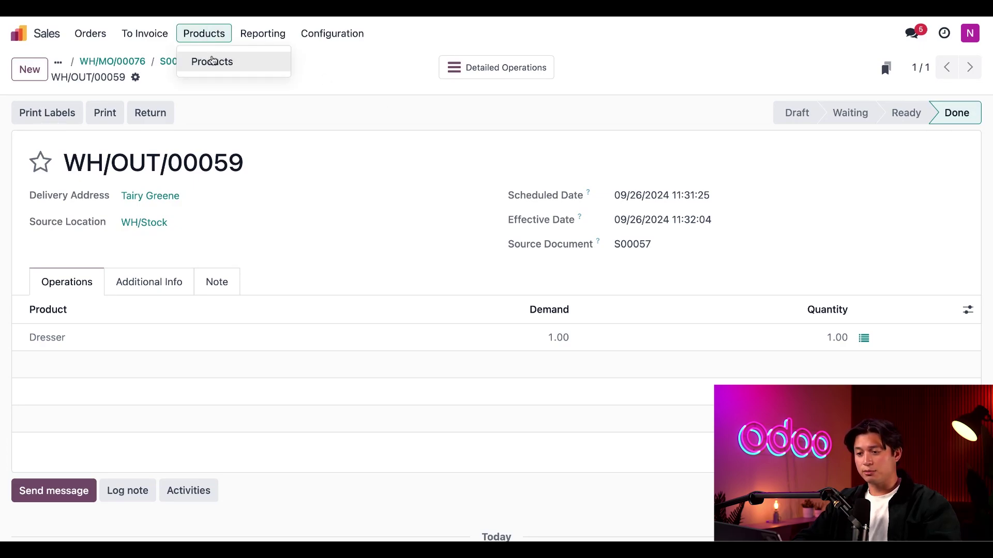
left_click(212, 61)
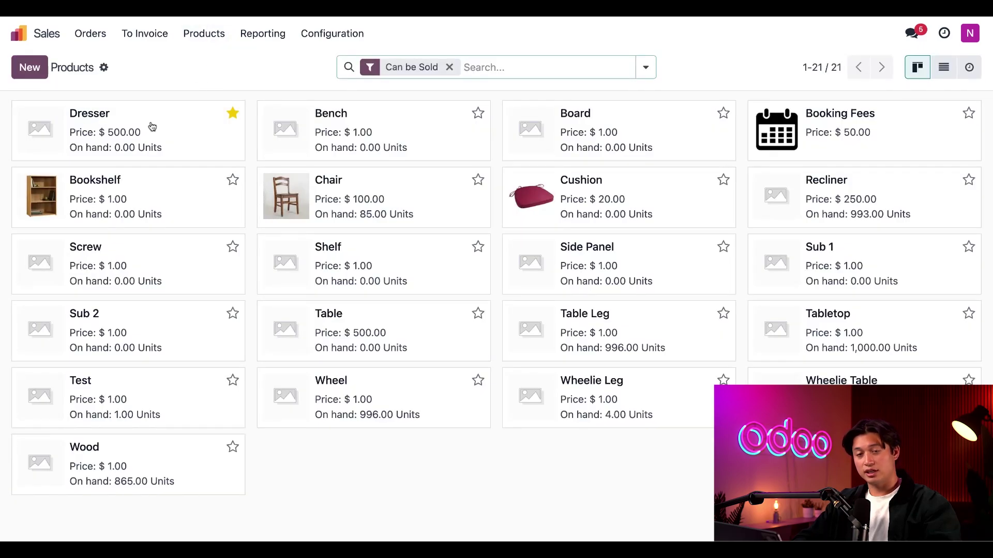
left_click(152, 126)
left_click(287, 242)
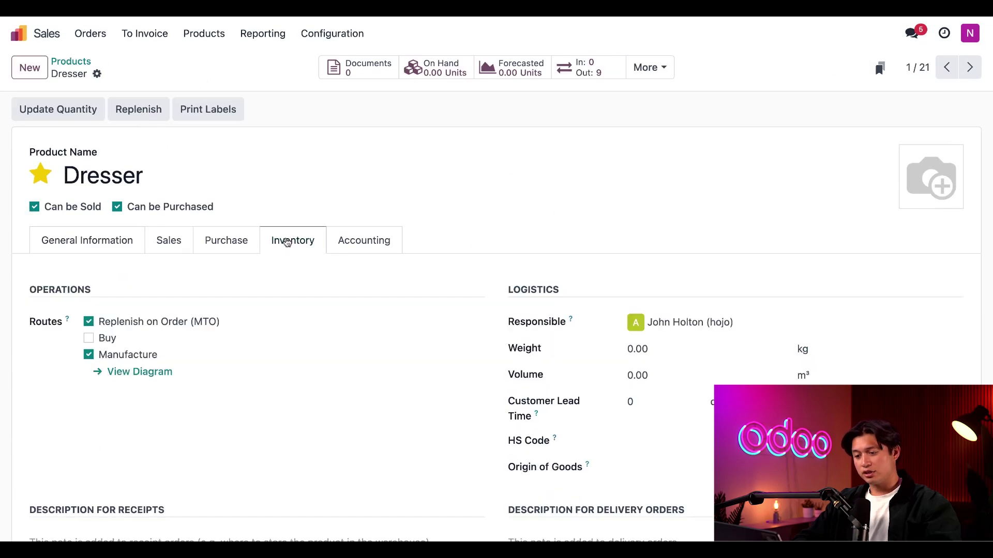
left_click(88, 323)
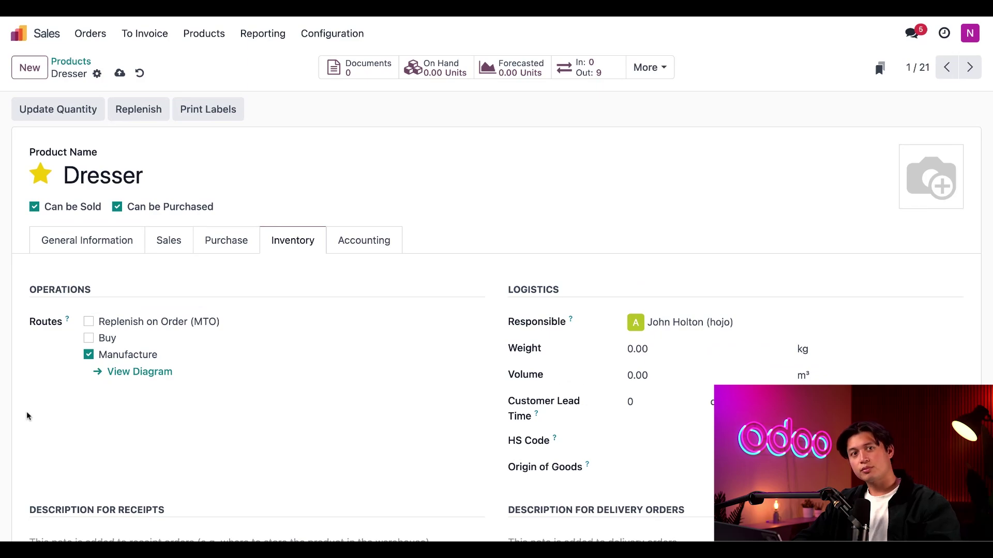
left_click(650, 67)
left_click(634, 104)
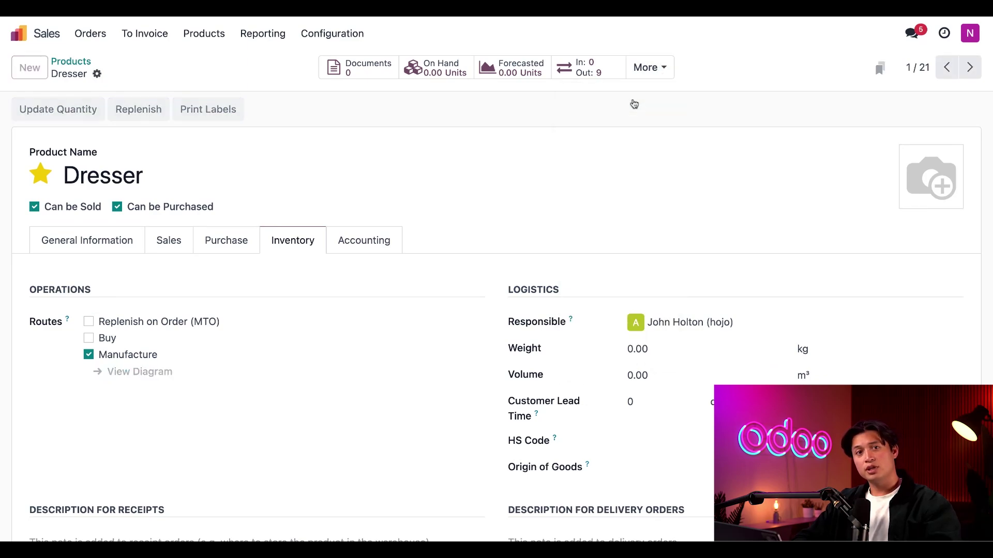
Add a Dresser reordering rule at WH/Stock via Manufacture with min 0, max 0, 1 to order.
left_click(40, 75)
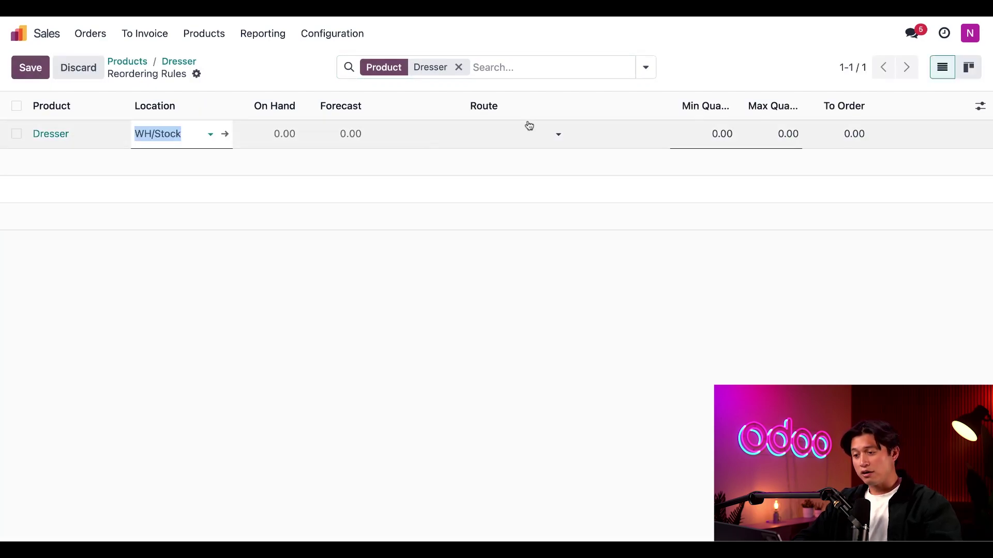
left_click(527, 132)
left_click(514, 196)
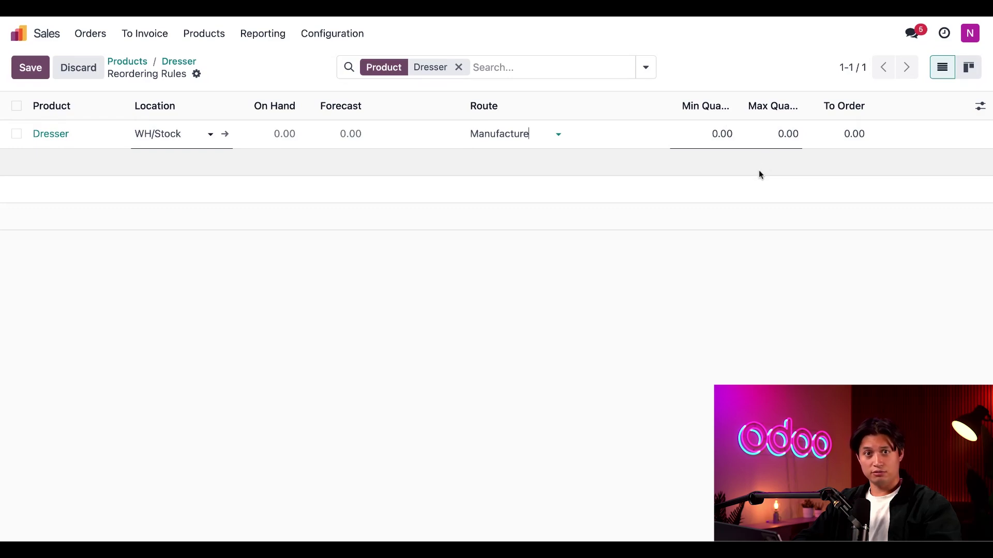
left_click(857, 133)
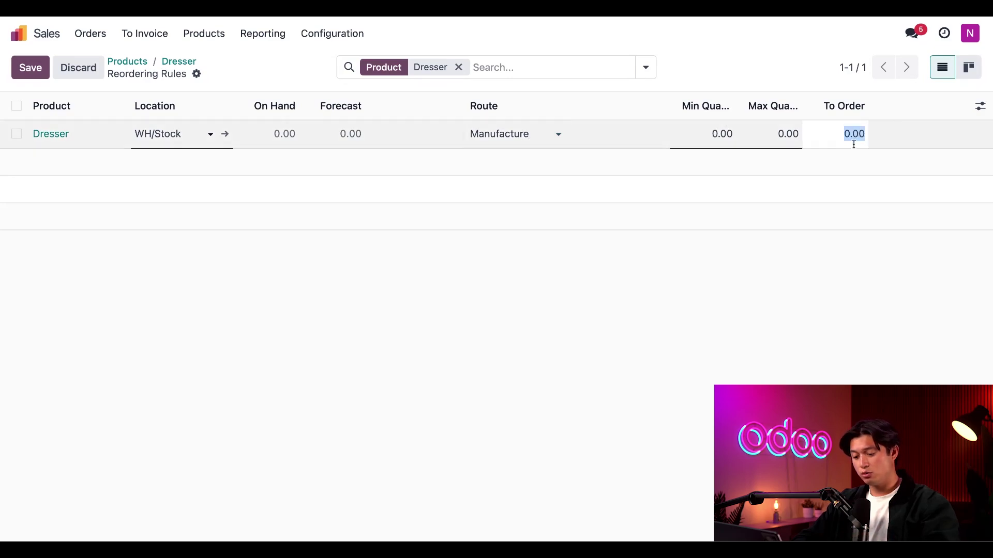
type("1")
key("Return")
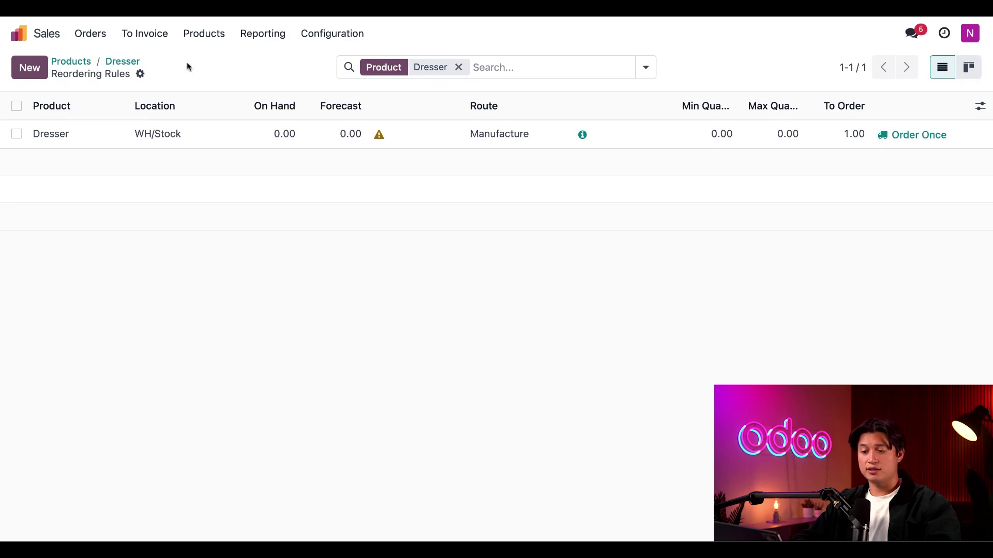
Quote one Dresser at 500.00 for the existing customer and confirm it as sales order S00058.
left_click(91, 34)
left_click(104, 63)
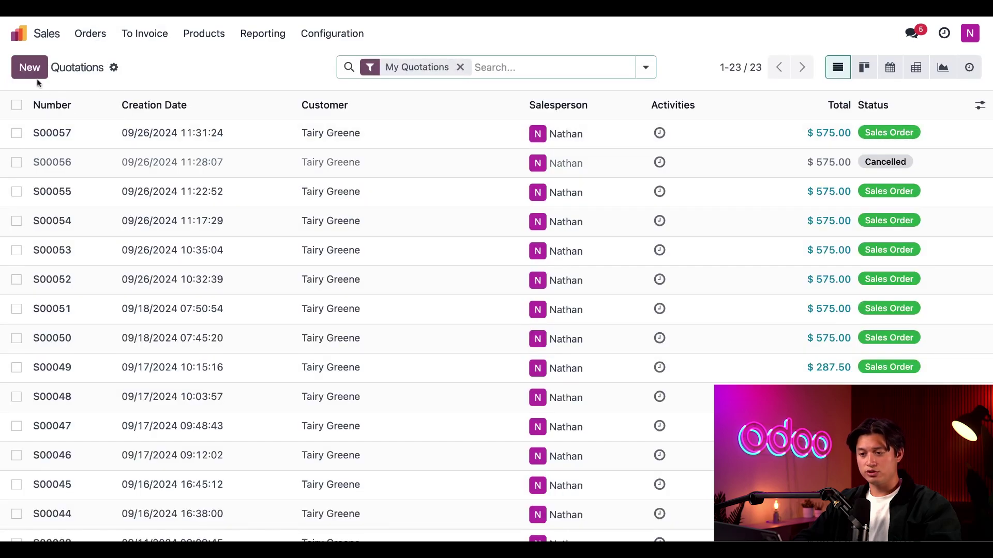
left_click(30, 67)
left_click(149, 189)
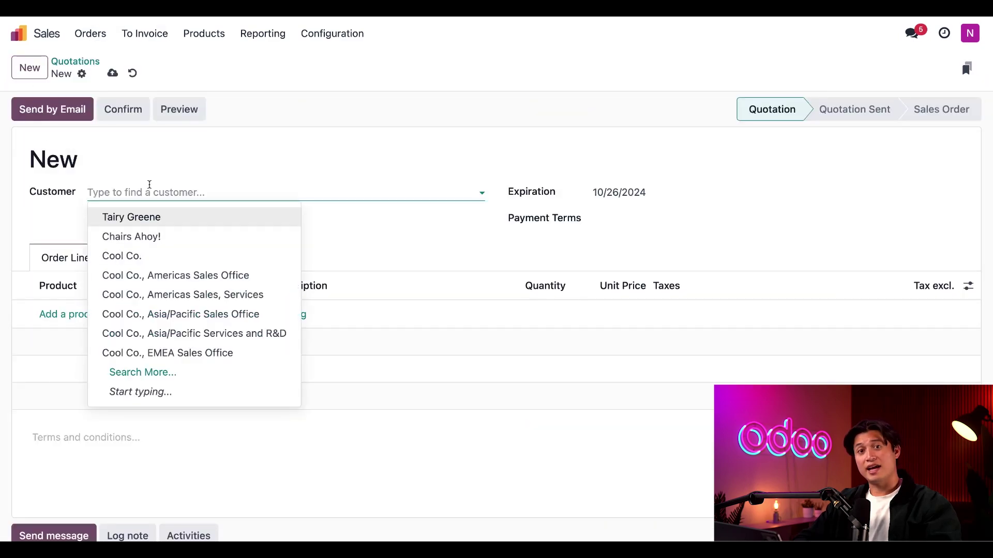
left_click(160, 217)
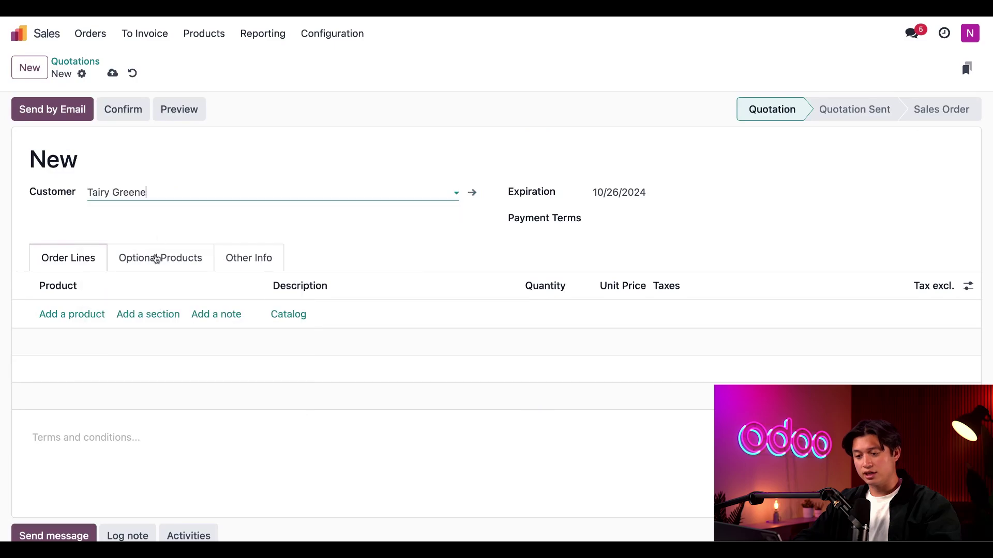
left_click(83, 315)
left_click(98, 336)
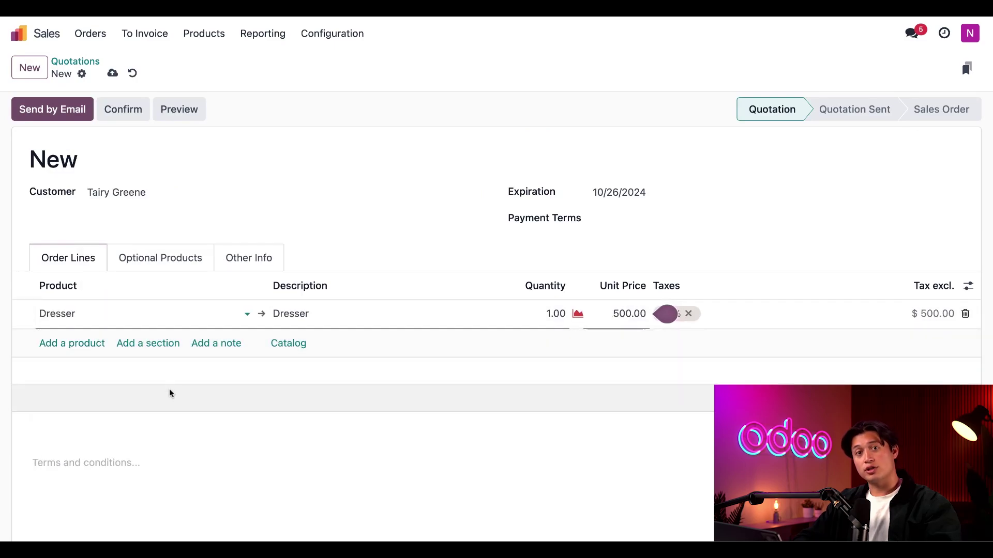
left_click(113, 118)
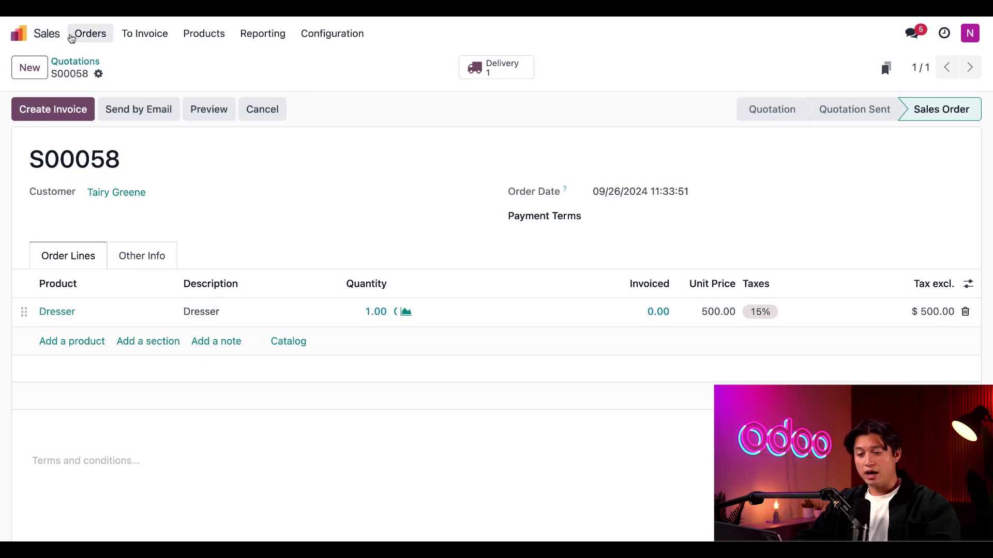
Produce all of manufacturing order WH/MO/00077 for the Dresser from S00058.
left_click(18, 33)
left_click(362, 309)
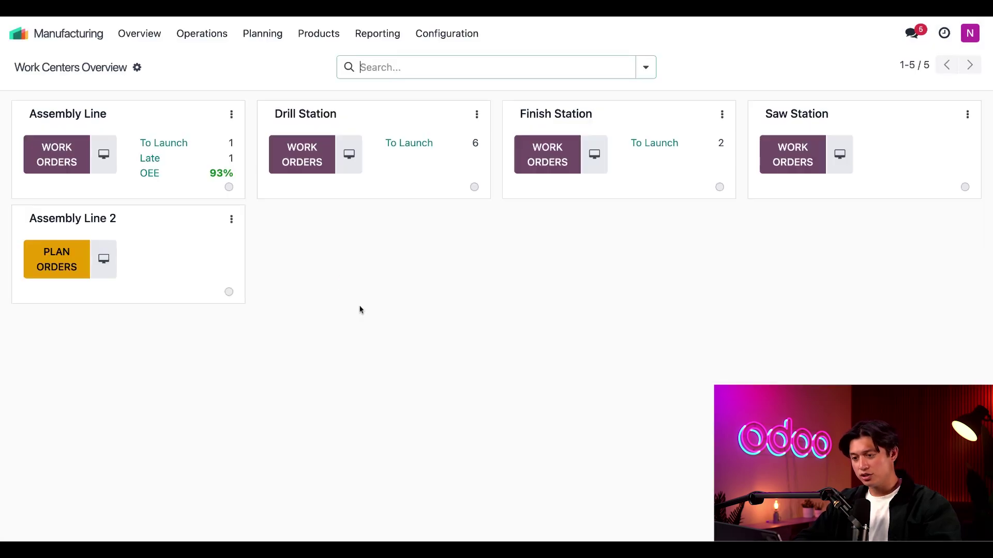
left_click(212, 35)
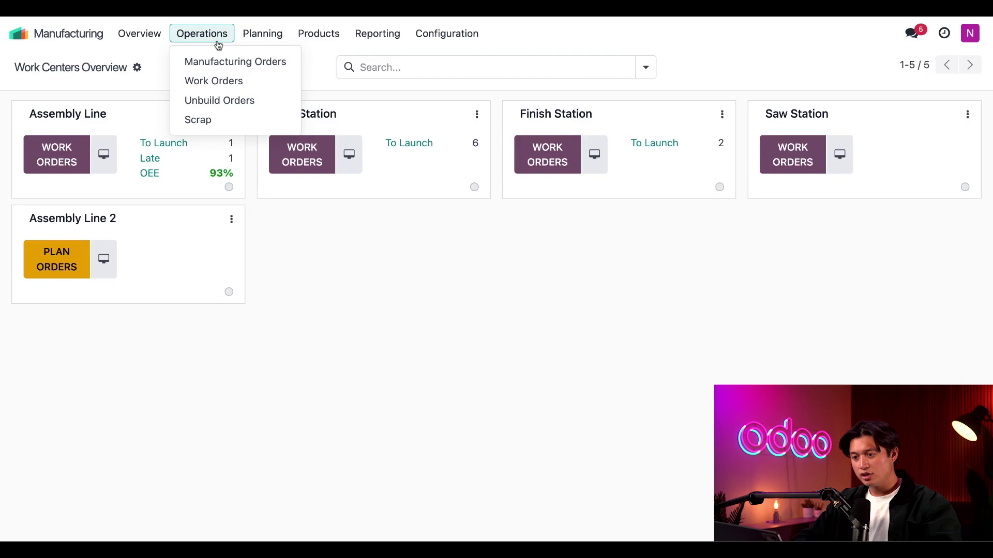
left_click(232, 63)
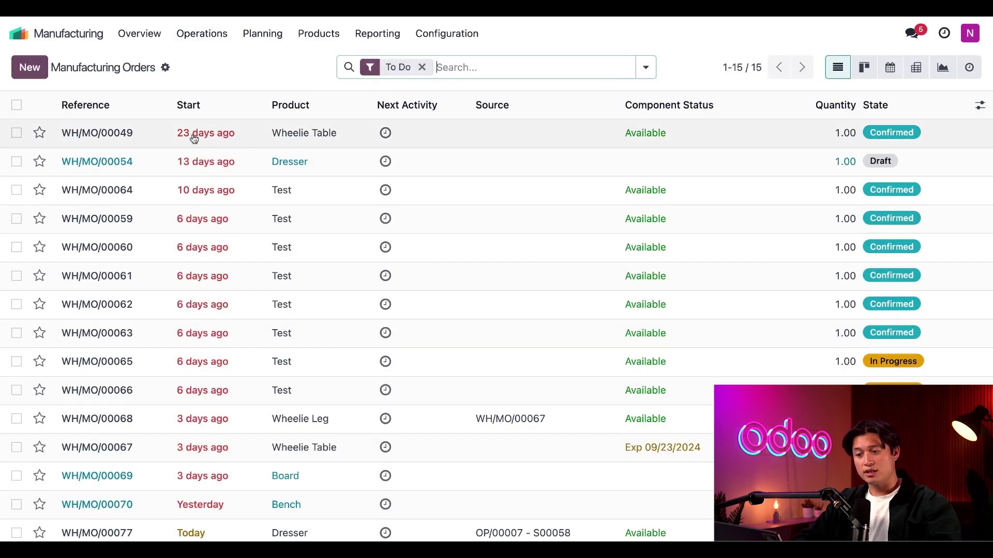
scroll(226, 462, "down", 1)
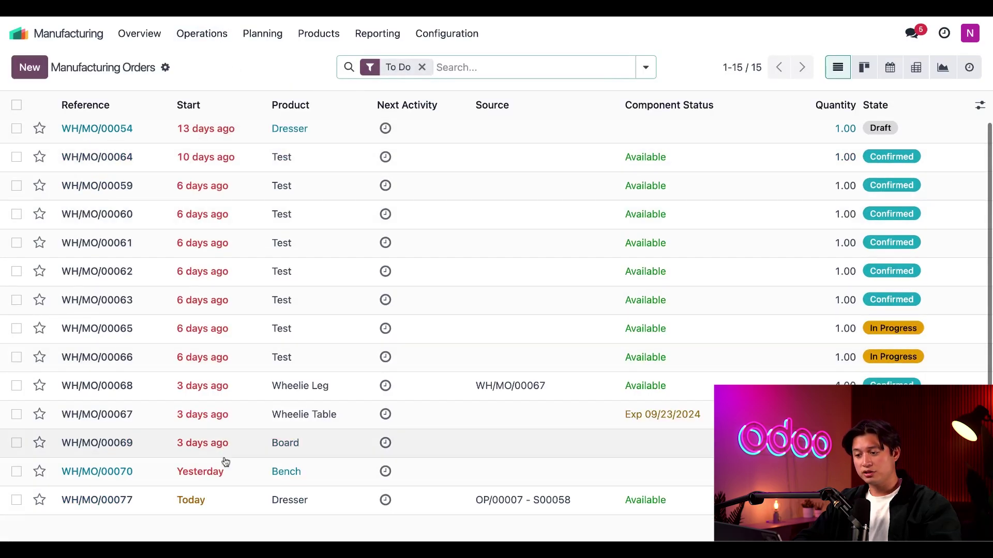
left_click(243, 505)
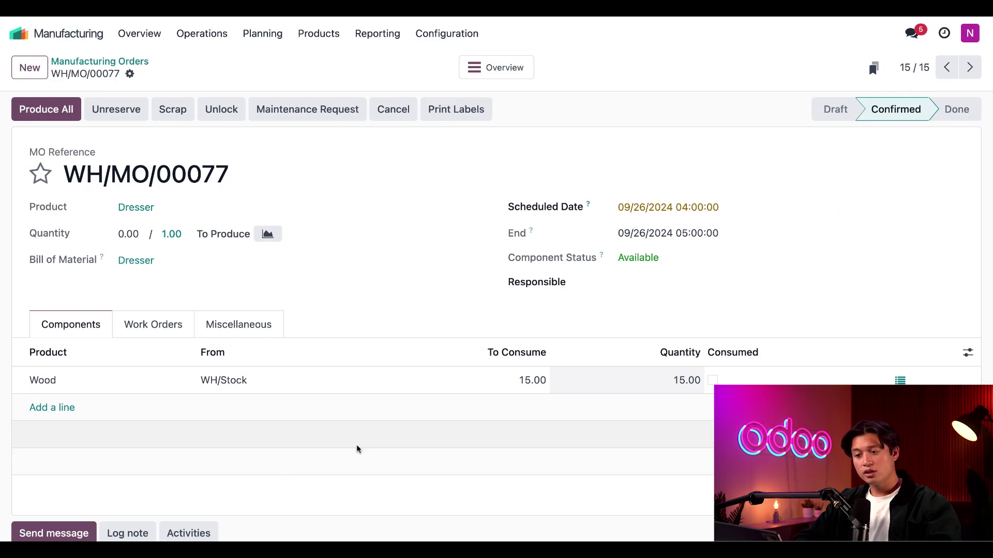
left_click(60, 110)
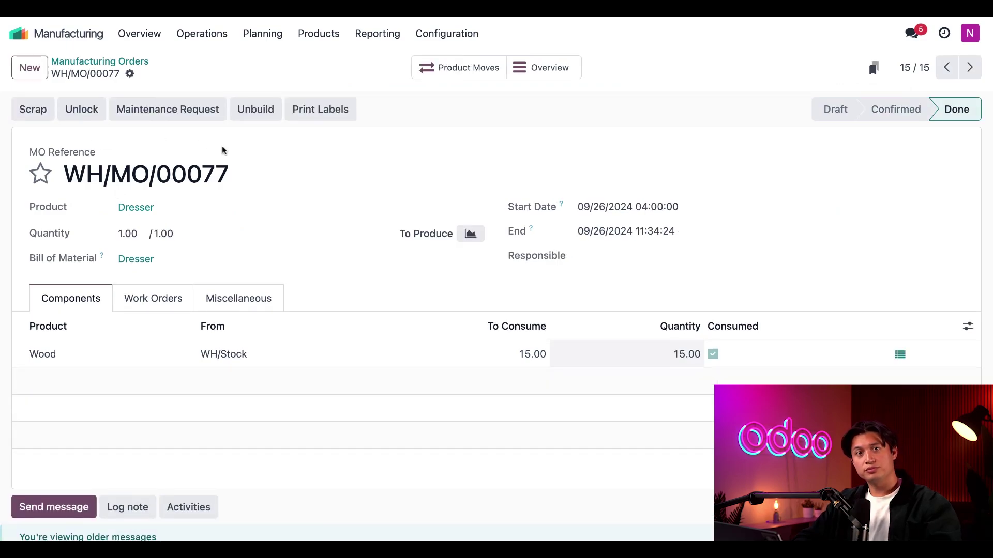
Validate S00058's delivery WH/OUT/00060, shipping 1.00 Dresser from WH/Stock.
left_click(77, 32)
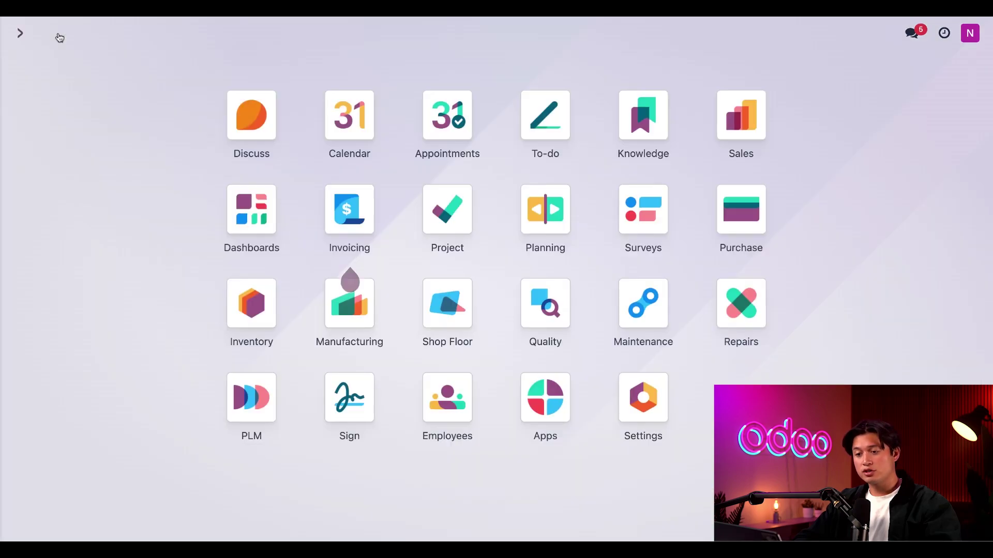
left_click(759, 131)
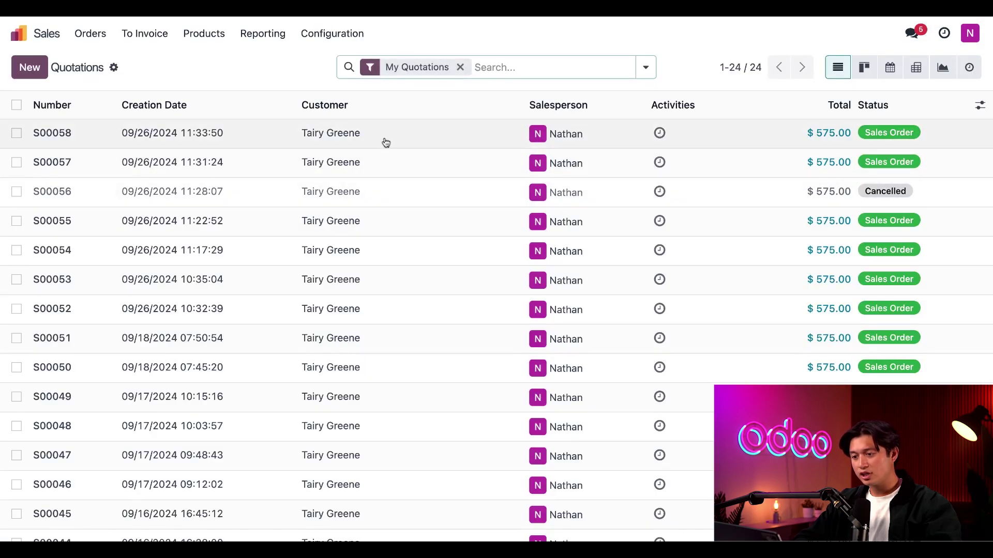
left_click(384, 143)
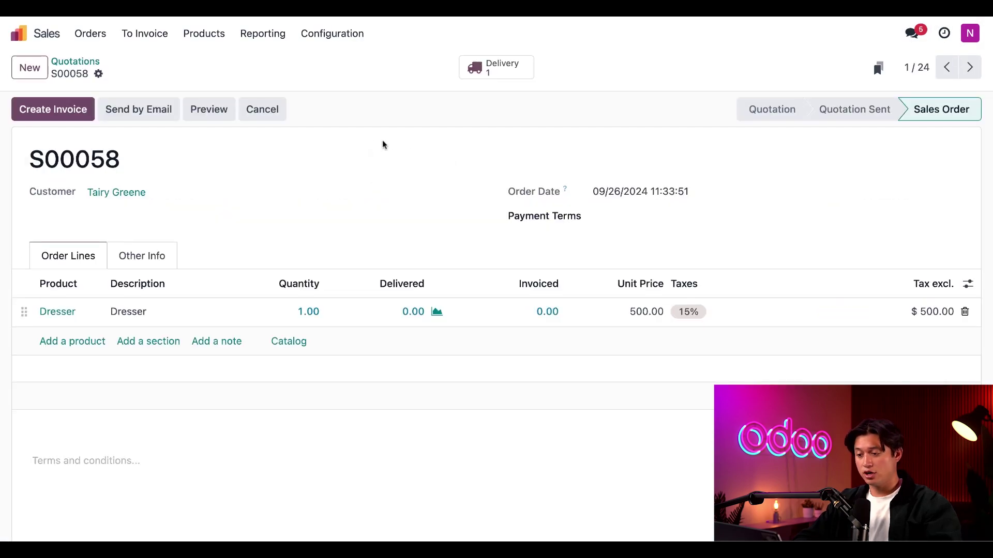
left_click(520, 77)
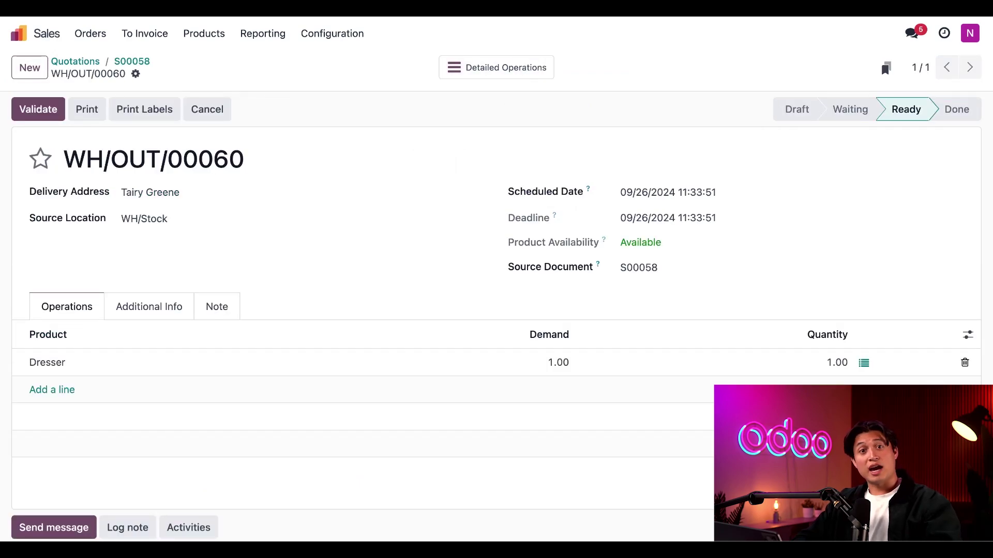
left_click(55, 118)
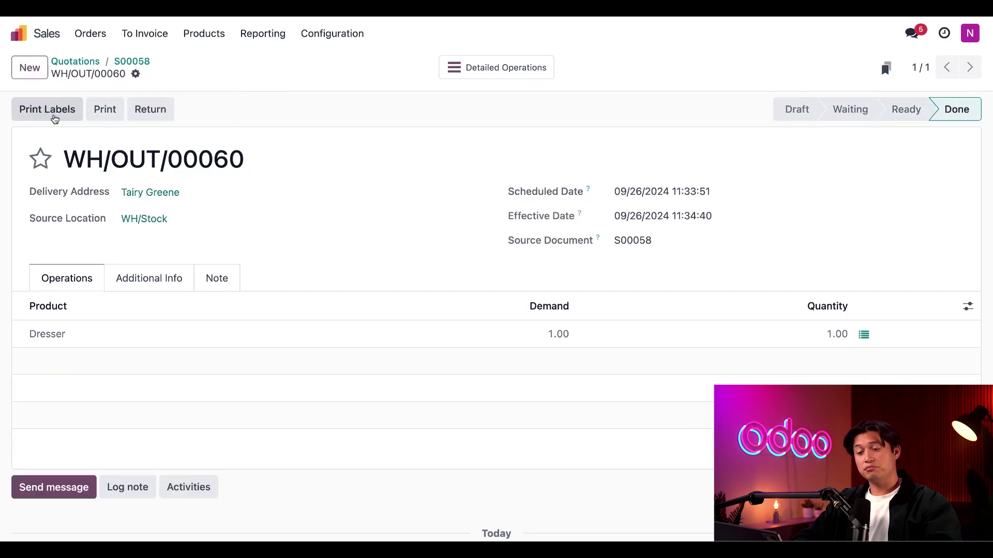